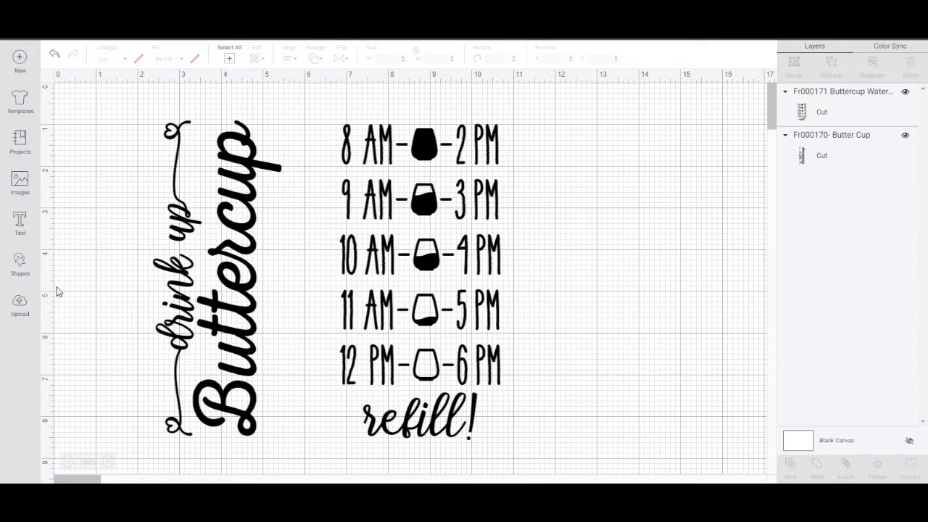
Add a square shape and place it on the empty canvas beside the hourly water tracker design.
left_click(23, 266)
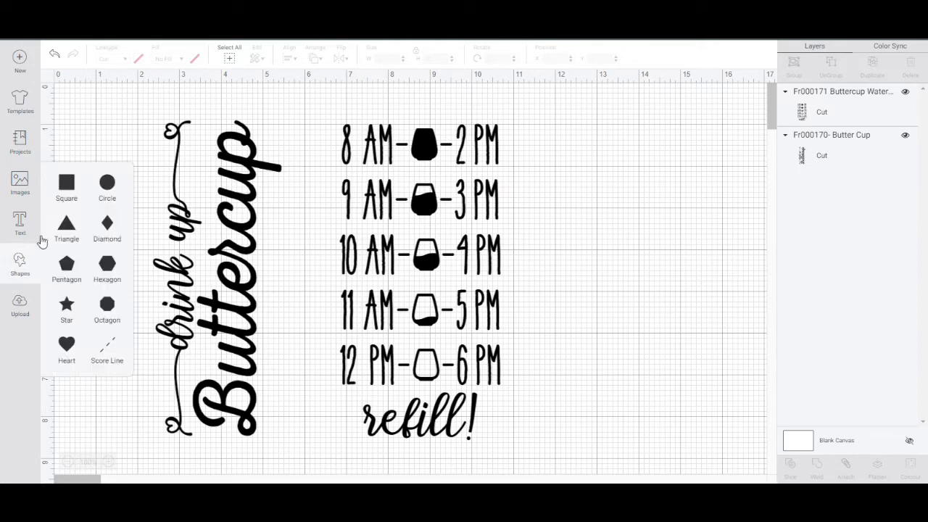
left_click(66, 191)
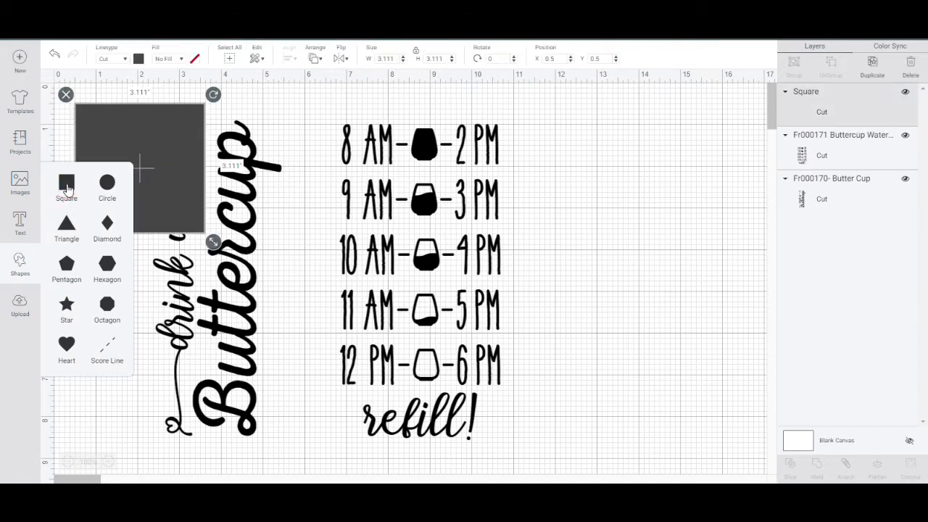
left_click_drag(159, 163, 620, 186)
left_click(620, 183)
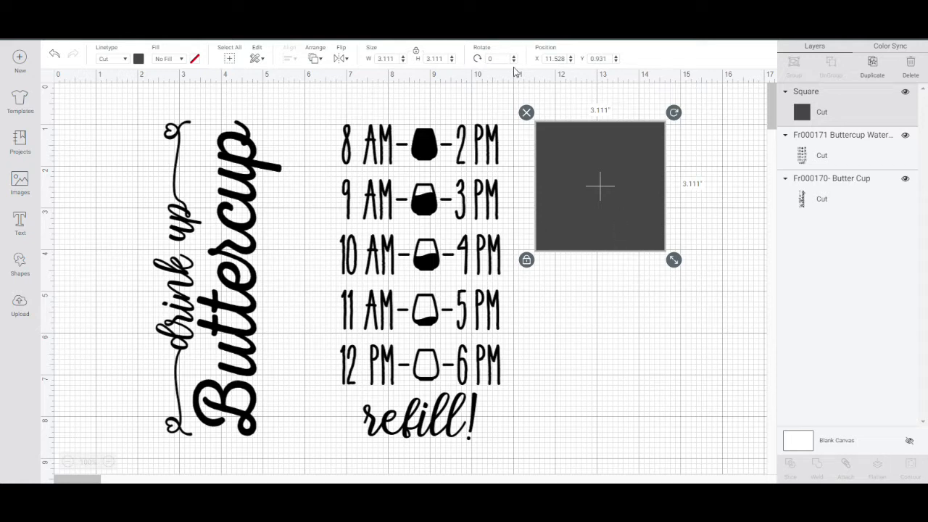
Unlock the square's proportions, resize it to 3.5 in wide by 7.0 in high, and relock the proportions.
left_click(417, 54)
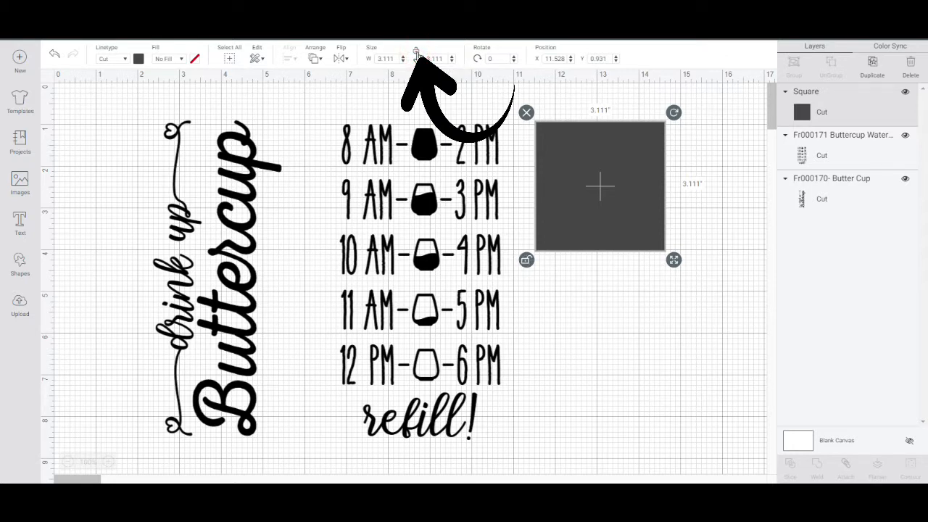
double_click(398, 58)
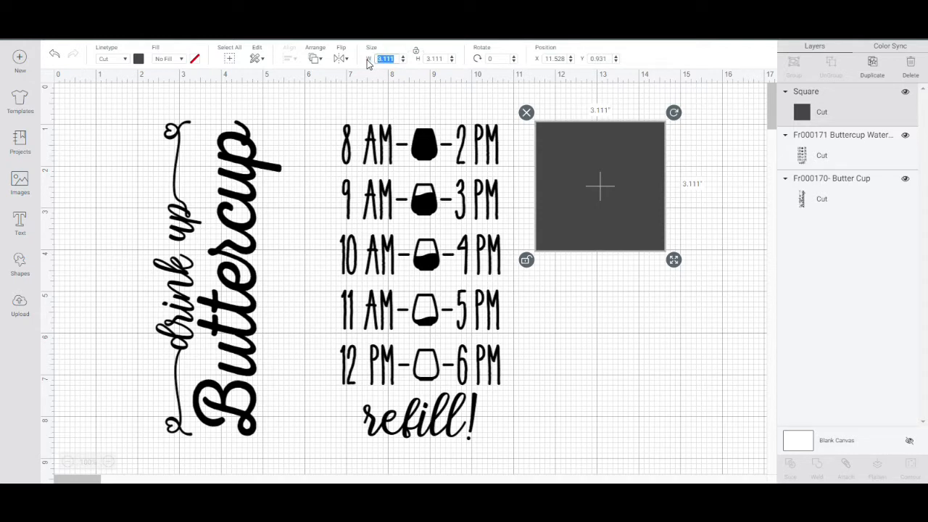
type("3.5")
left_click(445, 57)
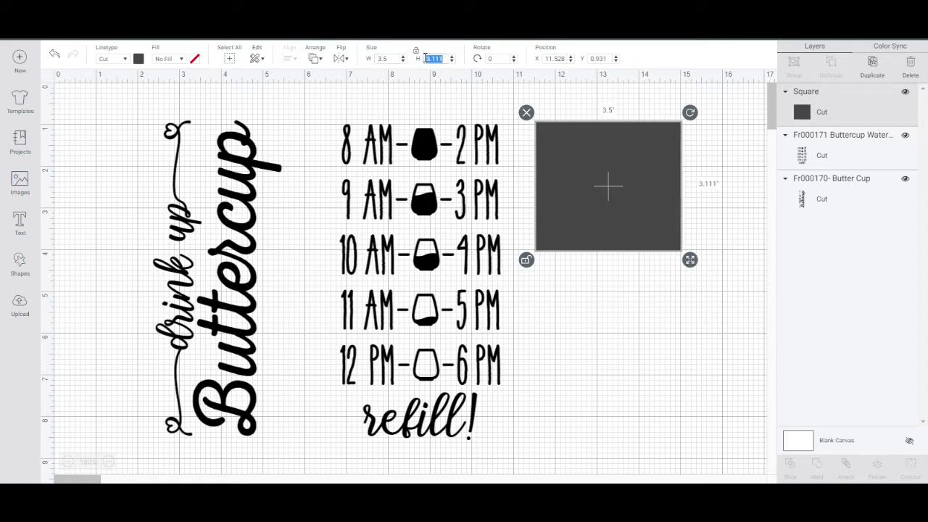
type("3")
type(".0")
left_click(416, 53)
left_click_drag(569, 240, 561, 251)
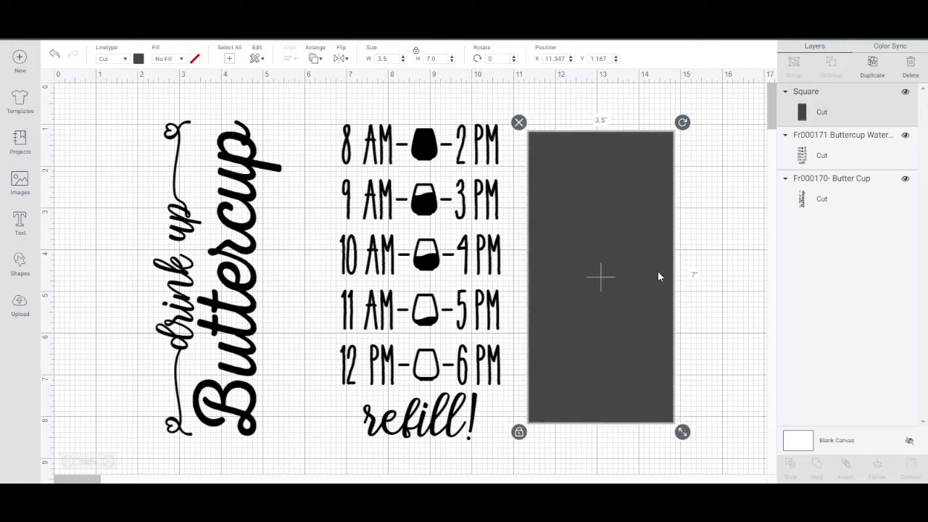
left_click(712, 303)
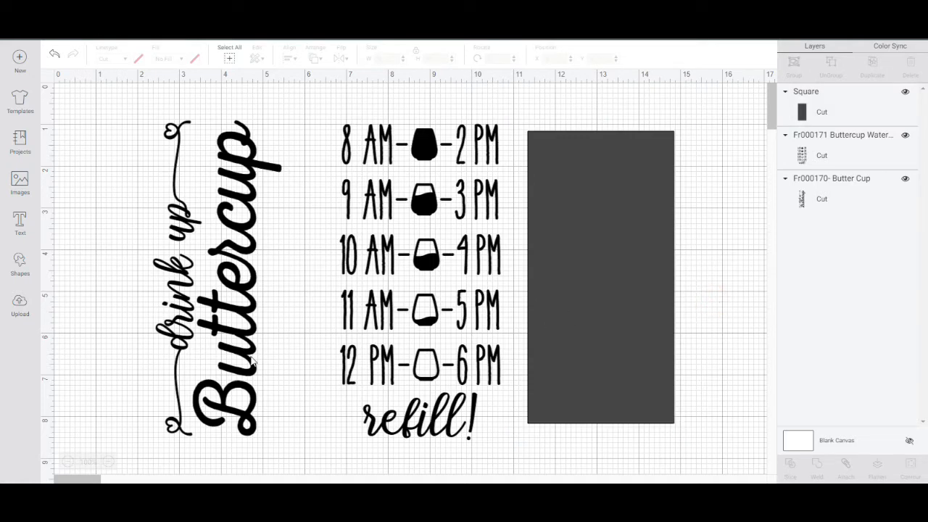
Shift the Buttercup lettering, the water tracker and the rectangle left to free space for another rectangle.
left_click_drag(236, 362, 174, 364)
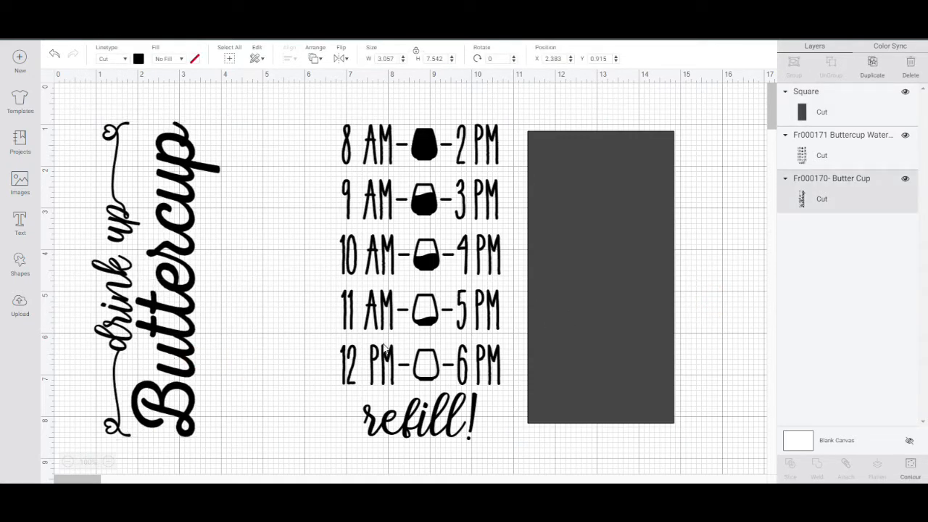
left_click_drag(384, 348, 275, 348)
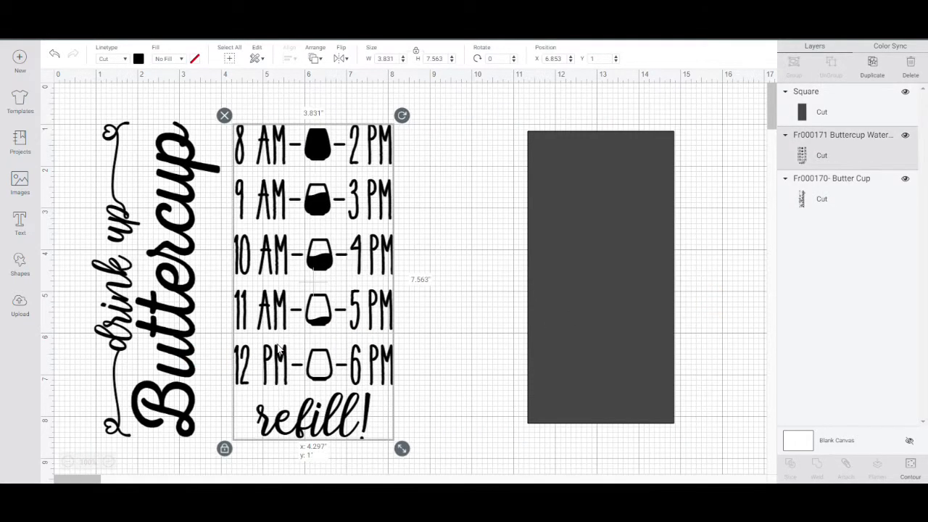
left_click_drag(565, 343, 465, 332)
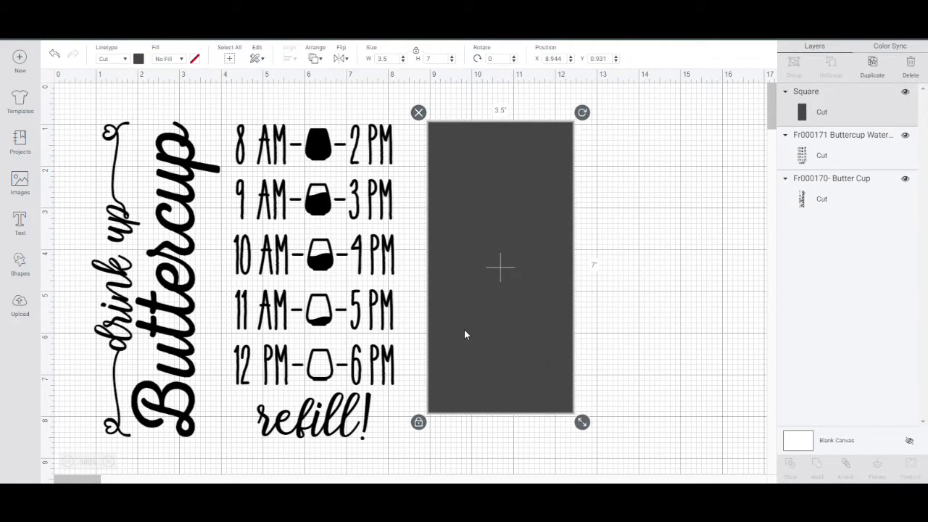
Duplicate the 3.5 by 7 in rectangle and place the copy beside the original.
left_click(873, 69)
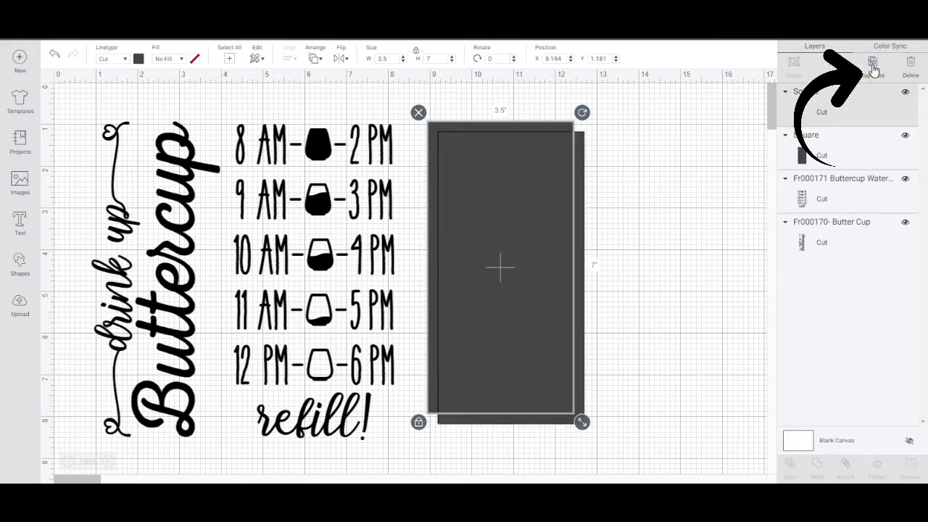
left_click_drag(538, 305, 690, 297)
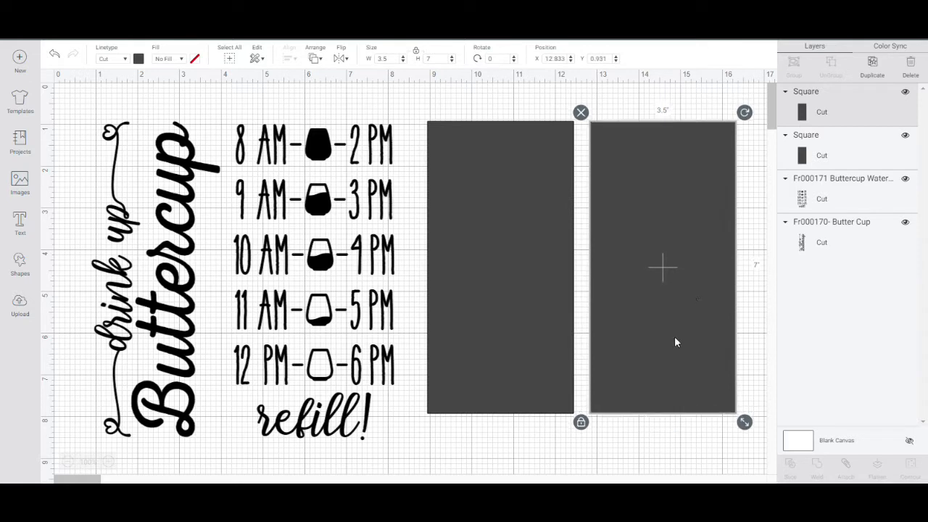
left_click(652, 446)
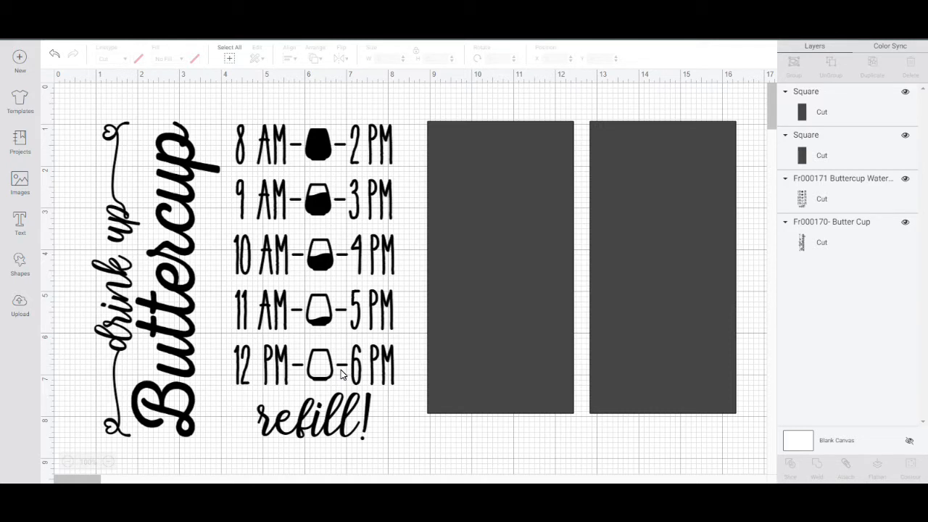
Change the material color of the "drink up Buttercup" design to dark orange.
left_click(160, 308)
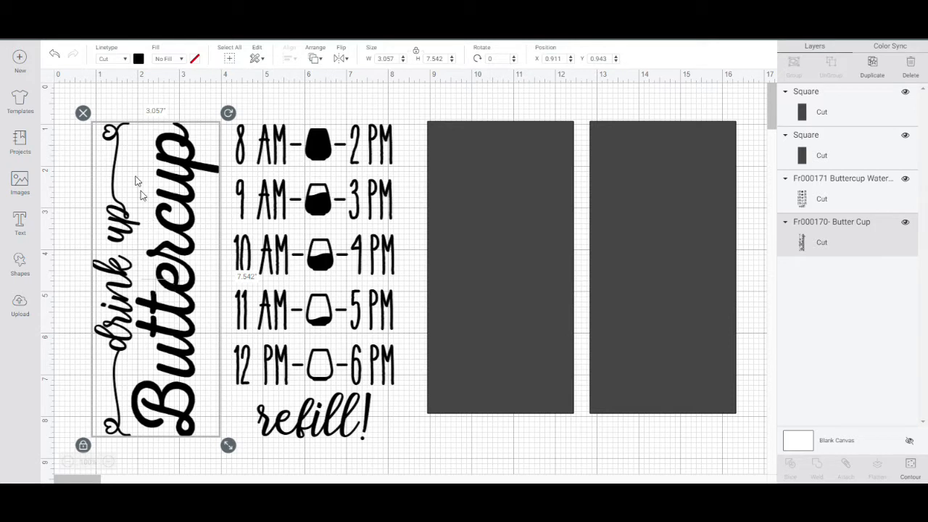
left_click(139, 59)
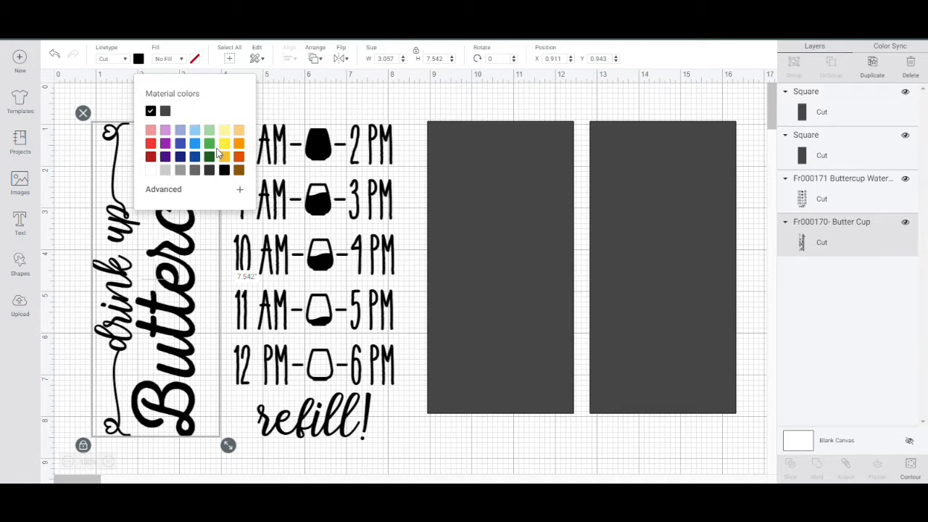
left_click(239, 160)
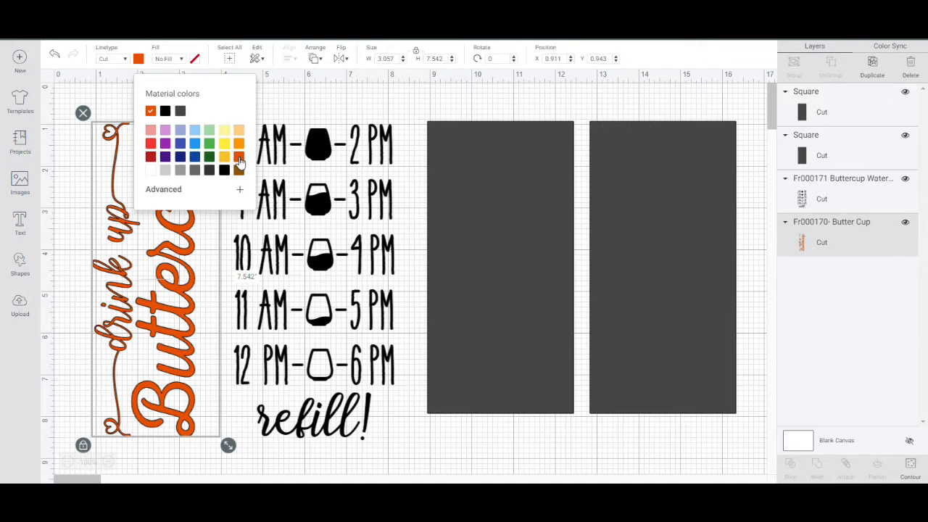
Change the material color of the hourly water tracker design to the same dark orange.
left_click(303, 225)
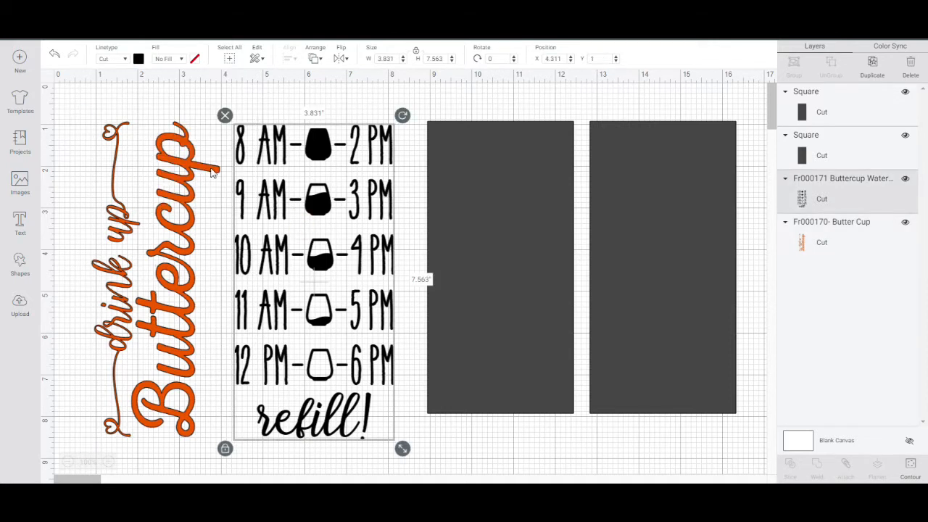
left_click(138, 61)
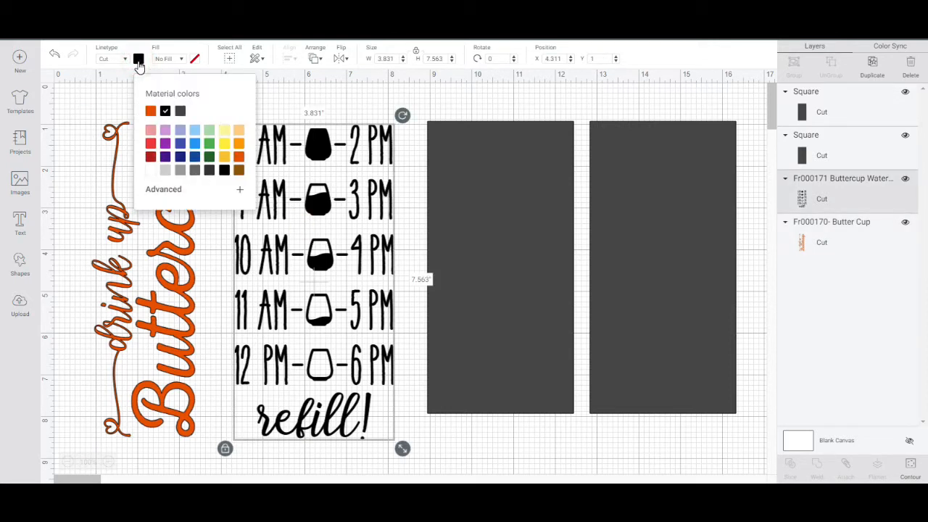
left_click(240, 160)
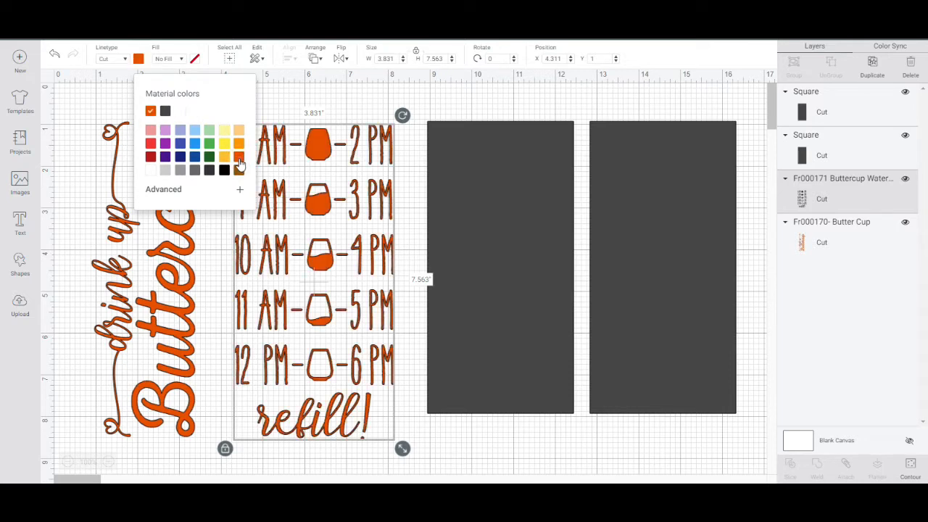
left_click(284, 285)
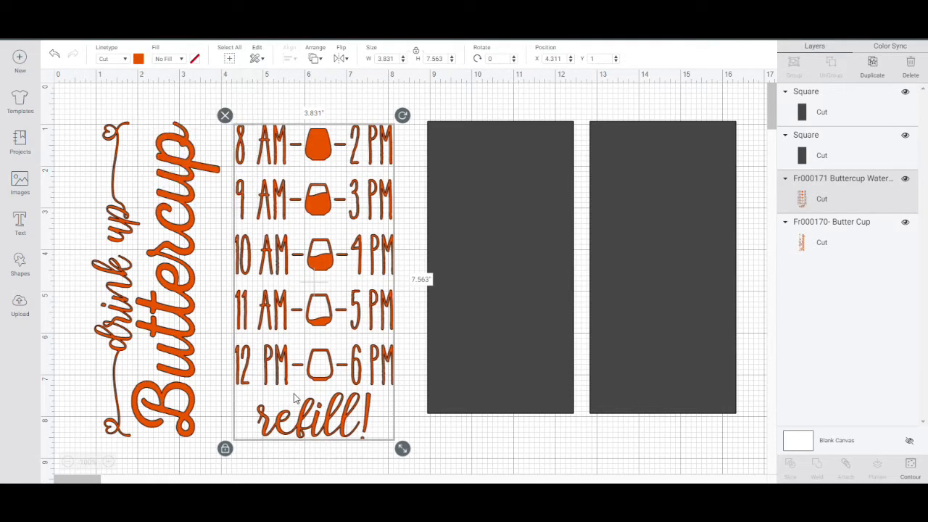
left_click(312, 461)
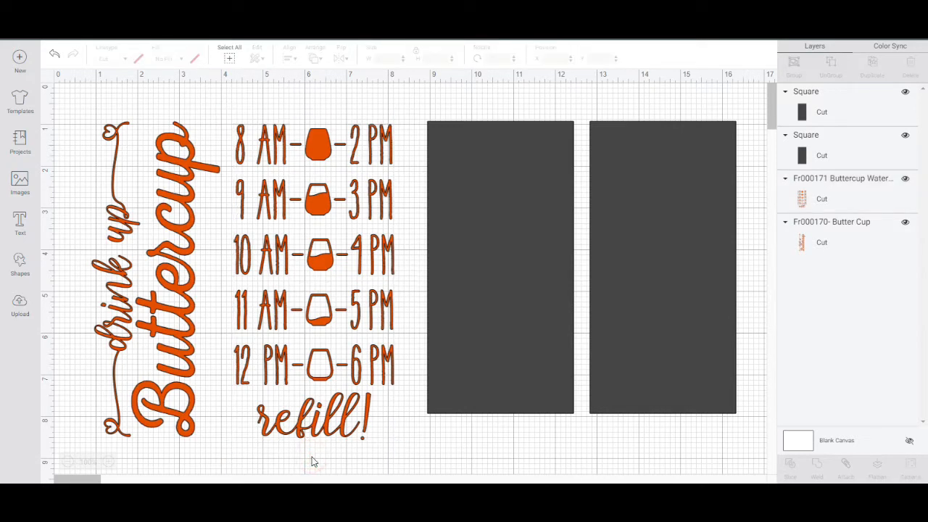
Bring the water tracker design in front of the rectangles and place it over the rightmost one.
left_click_drag(312, 404, 358, 390)
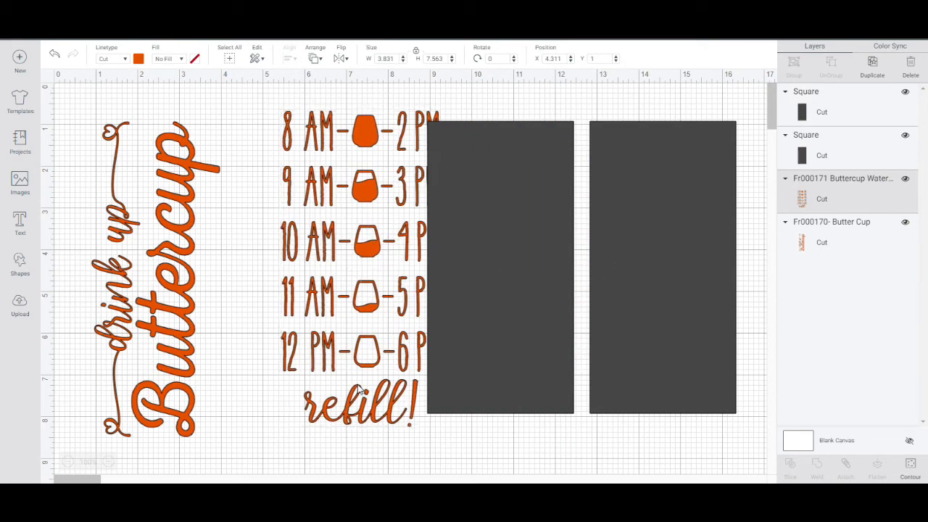
left_click(312, 147)
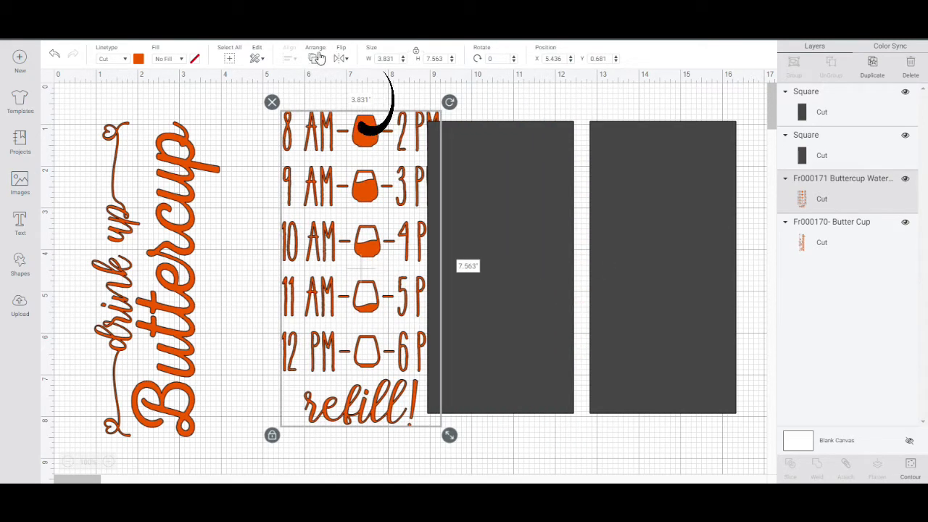
left_click(316, 58)
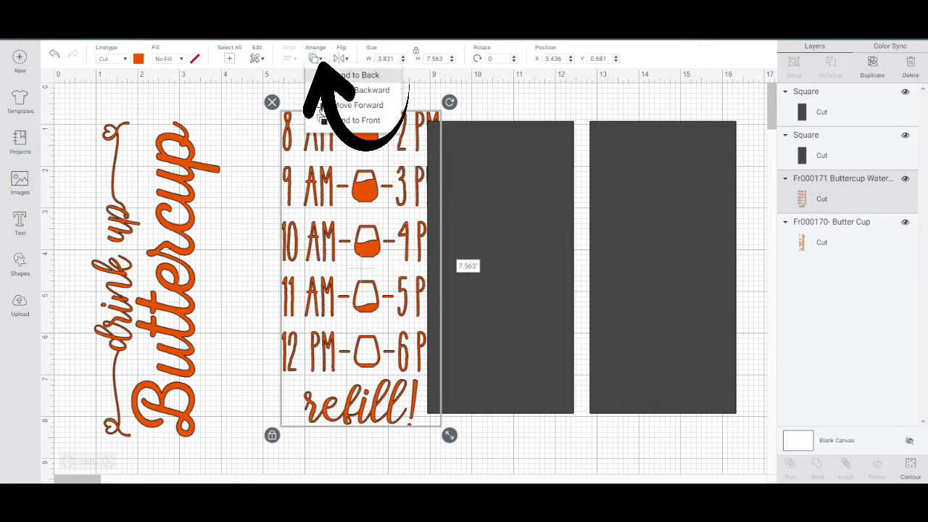
left_click(335, 122)
left_click_drag(345, 208, 648, 205)
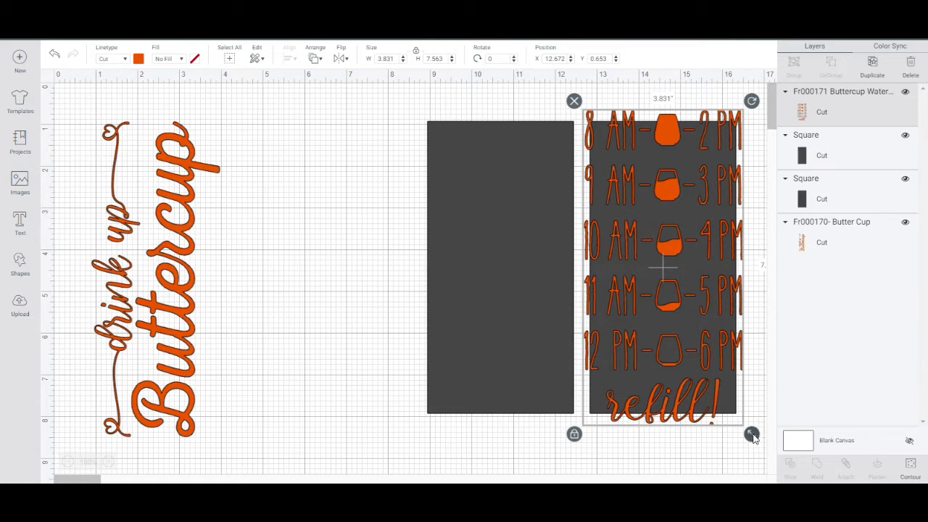
Scale the water tracker down to about 3.07 by 6.06 in and center it within its rectangle.
left_click_drag(752, 433, 716, 385)
left_click_drag(694, 356, 701, 376)
left_click(700, 377)
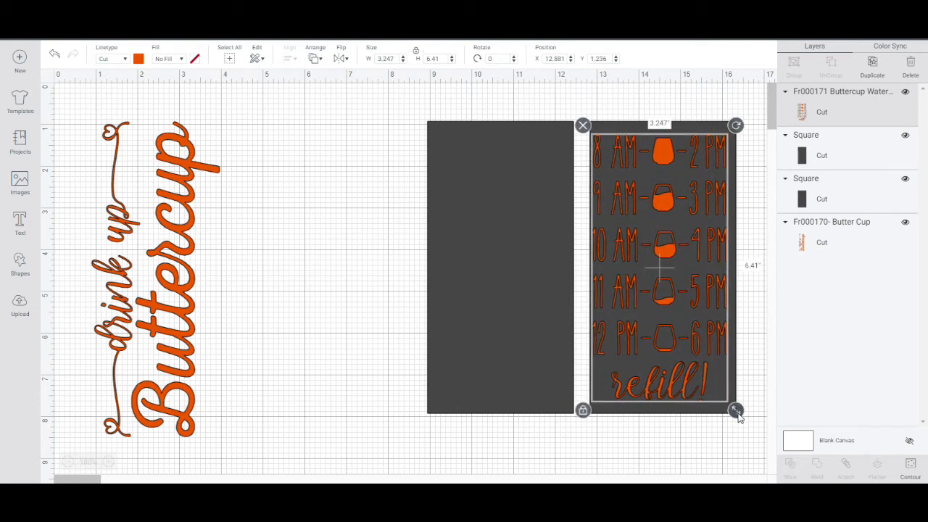
mouse_move(734, 410)
left_mouse_down()
mouse_move(704, 381)
mouse_move(735, 409)
left_mouse_up()
left_click_drag(688, 358, 685, 353)
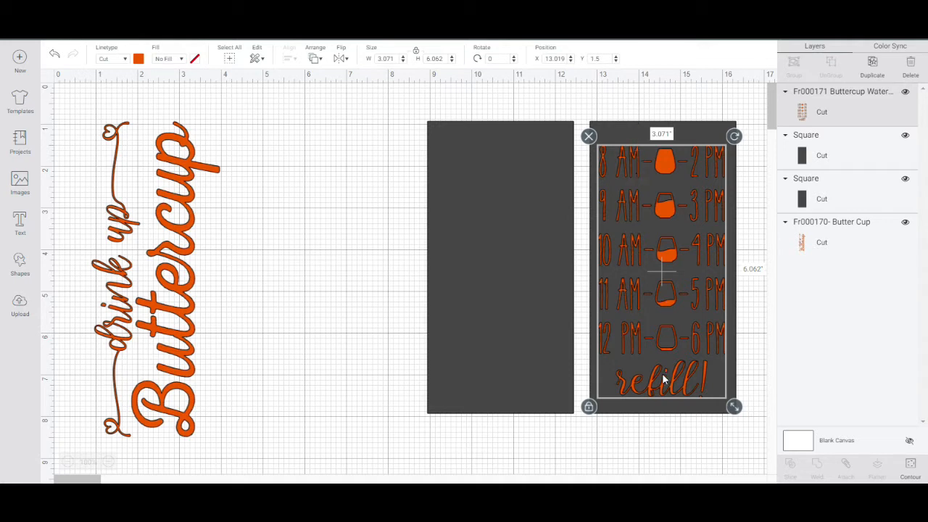
left_click(669, 423)
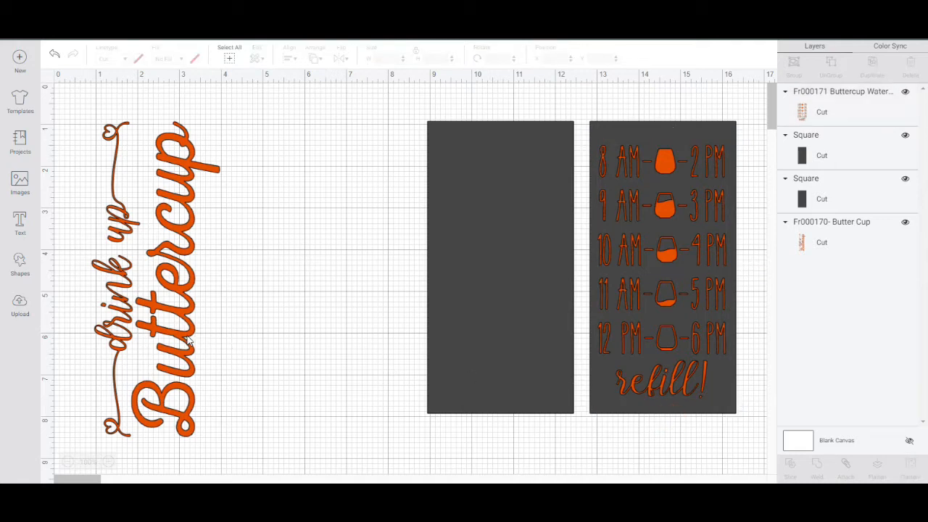
Bring the "drink up Buttercup" design to the front and place it over the empty rectangle.
left_click_drag(189, 341, 418, 334)
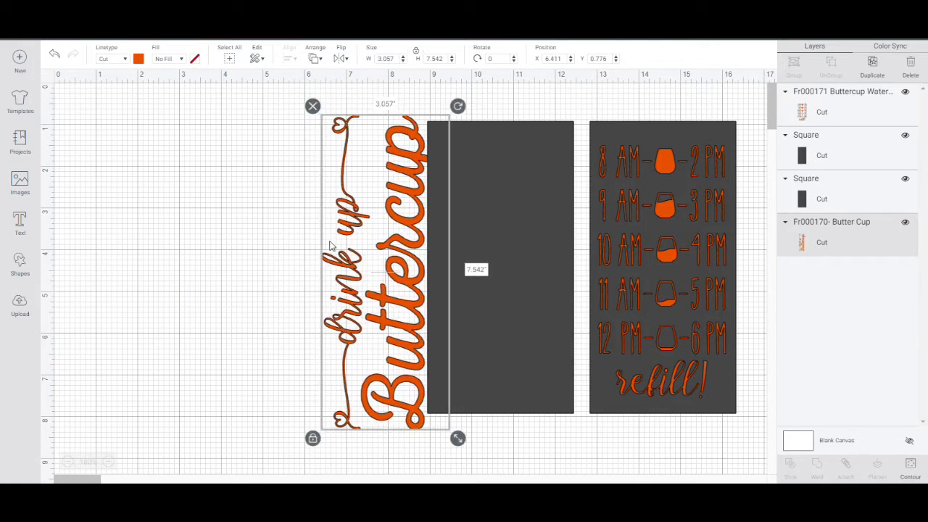
left_click(313, 58)
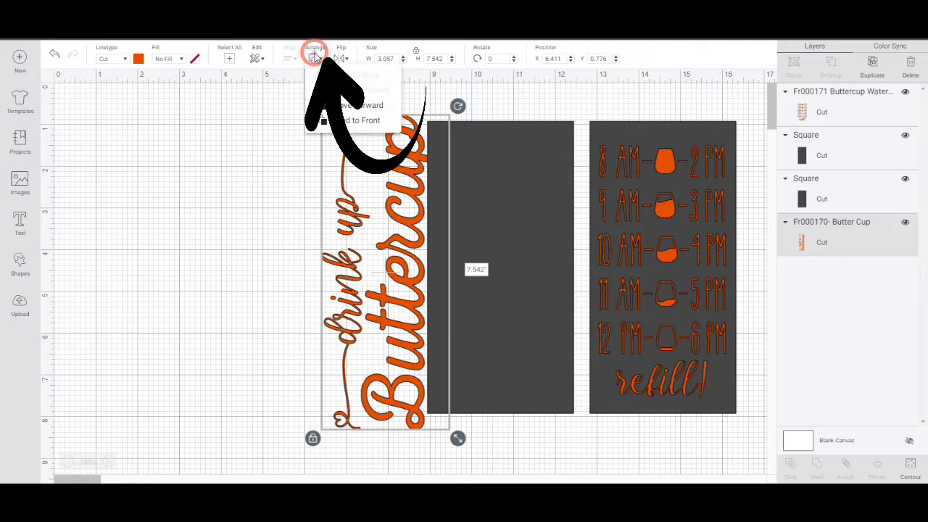
left_click(335, 121)
left_click_drag(376, 259, 482, 261)
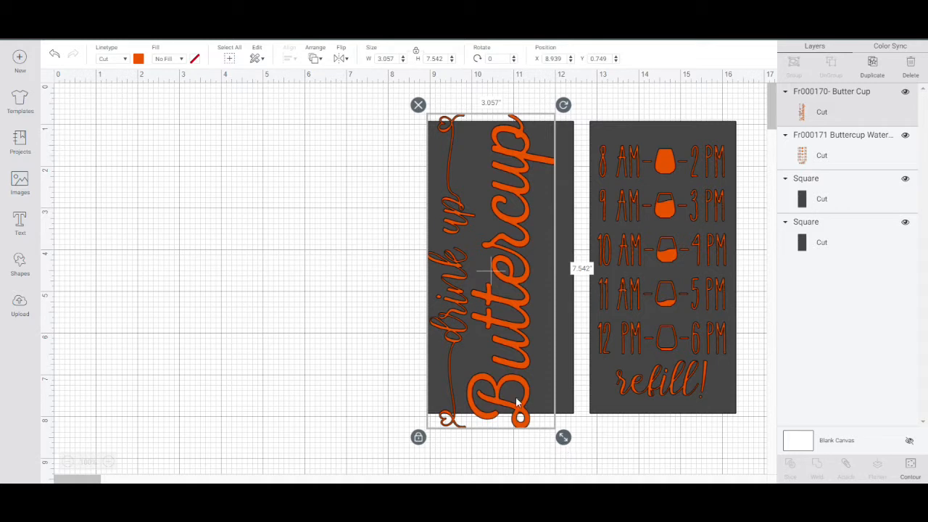
left_click_drag(516, 407, 523, 406)
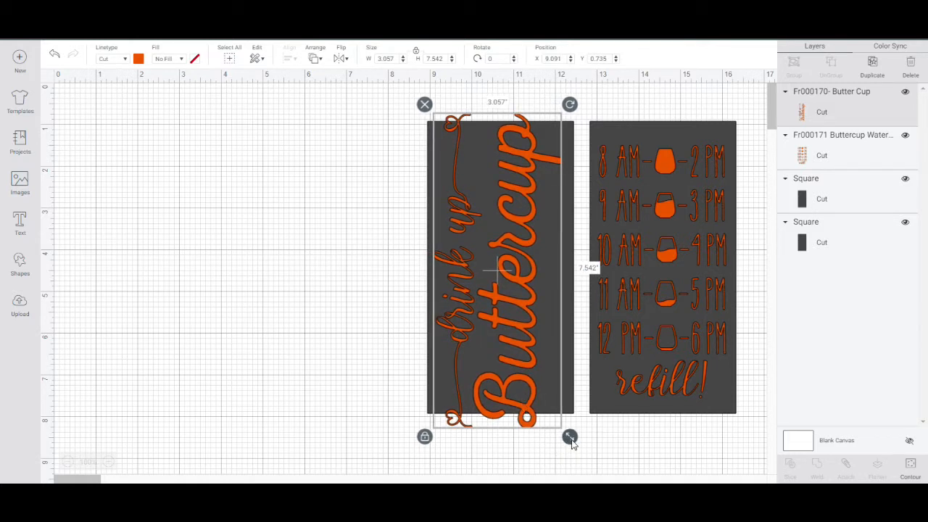
Scale the Buttercup design down to about 2.49 by 6.14 in so it fits inside its rectangle.
left_click_drag(571, 441, 553, 397)
left_click_drag(521, 362, 523, 373)
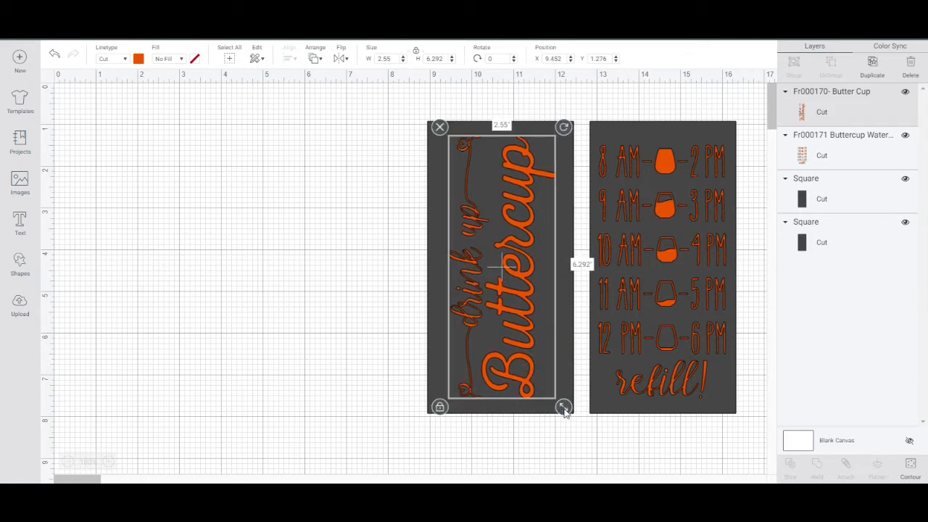
left_click_drag(565, 410, 562, 404)
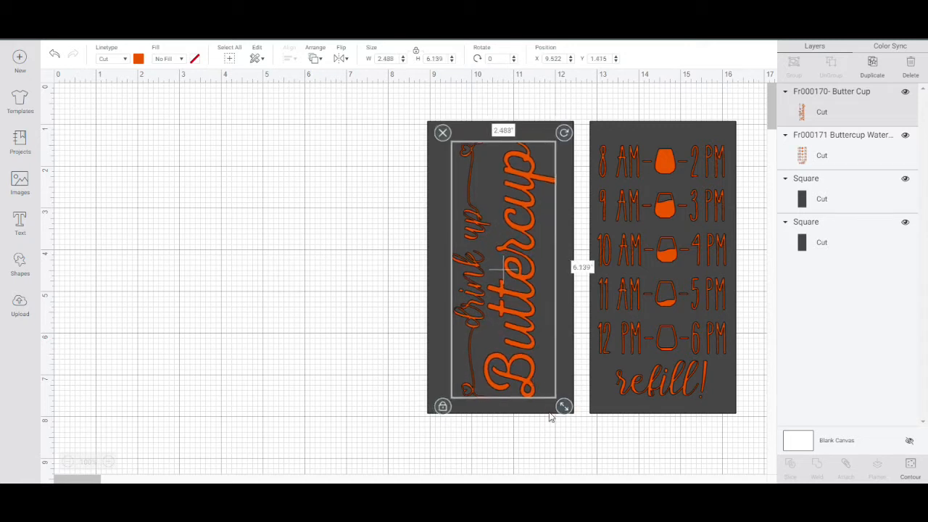
Check the width and height of the "drink up Buttercup" design and of the water tracker.
left_click(550, 453)
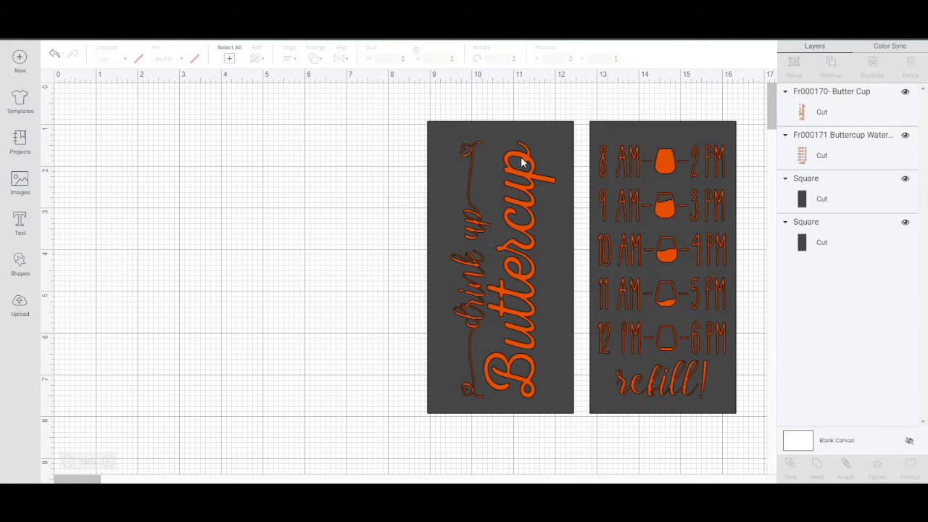
left_click(511, 188)
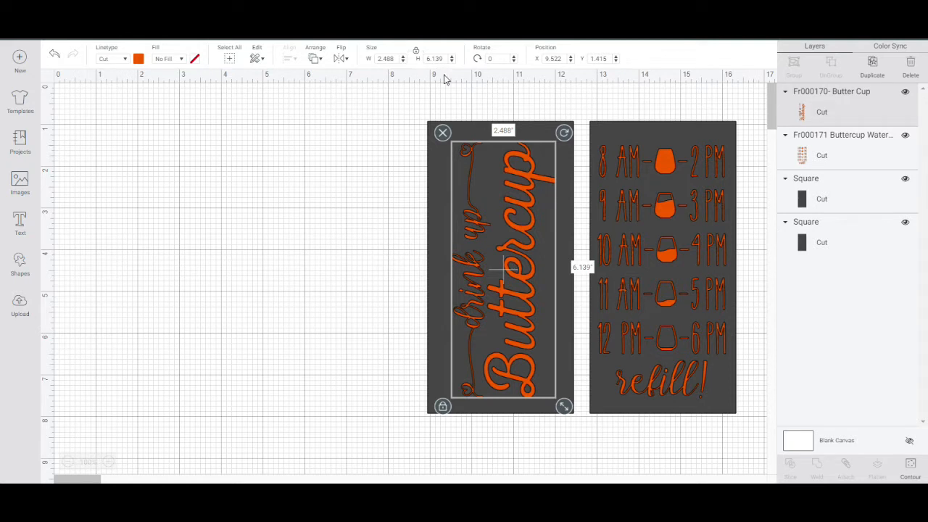
left_click(650, 236)
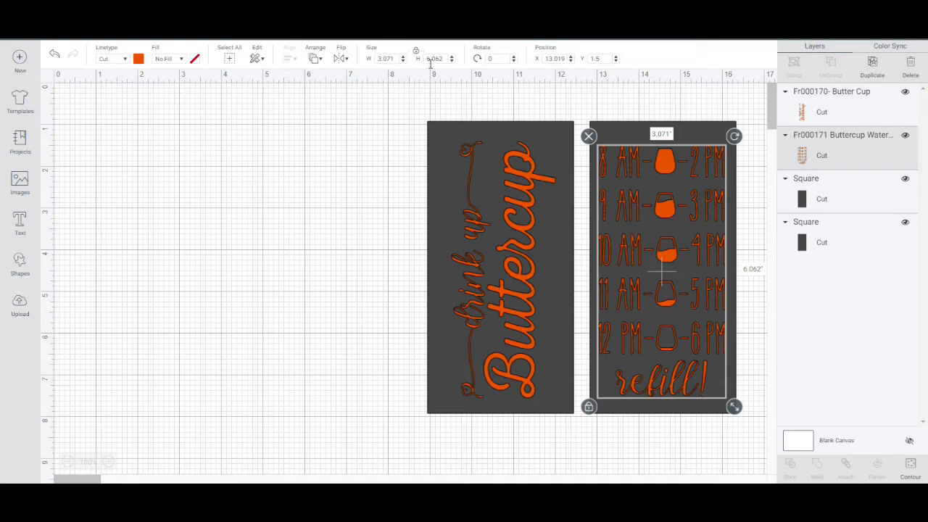
left_click(558, 91)
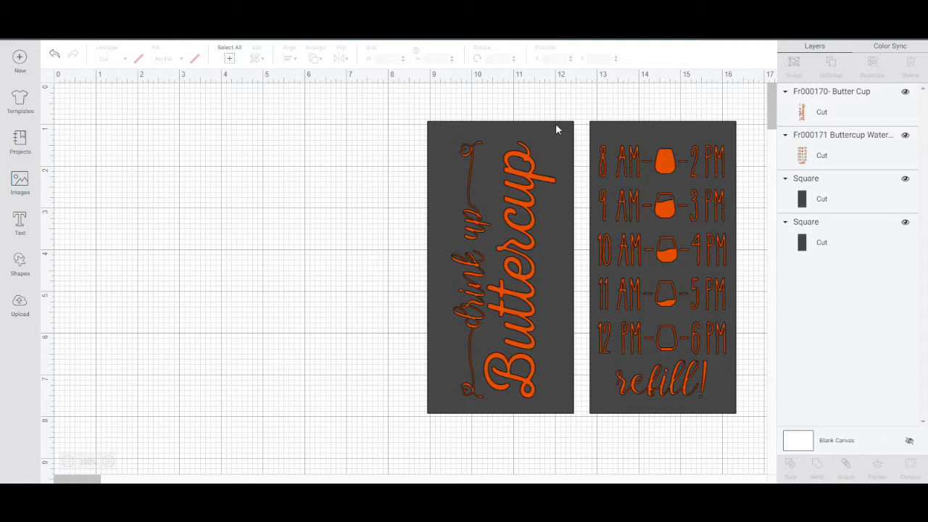
Delete both dark 3.5 by 7 in rectangles from behind the Buttercup and water tracker designs.
left_click(449, 131)
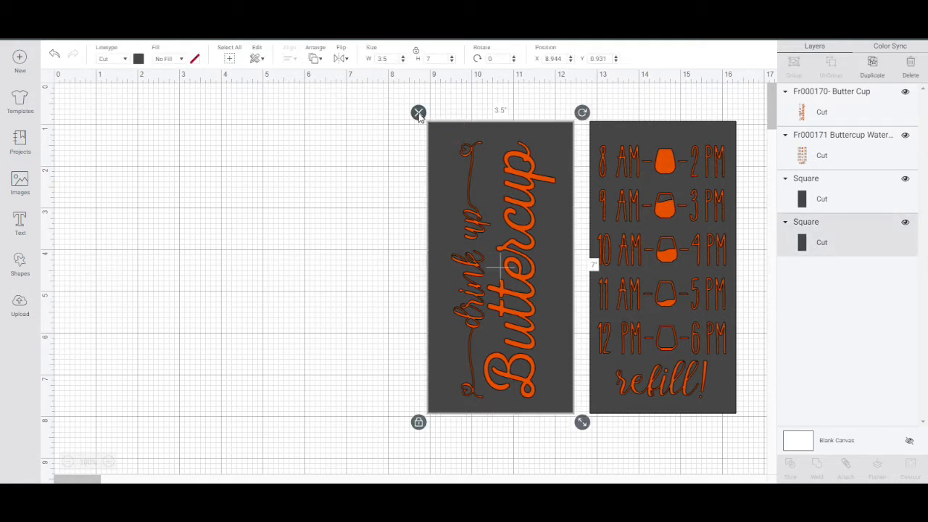
left_click(418, 113)
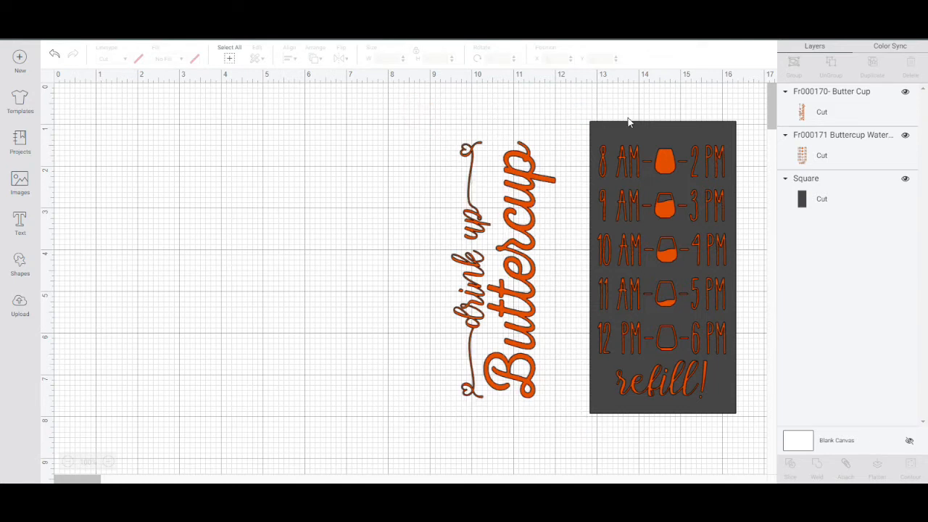
left_click(617, 131)
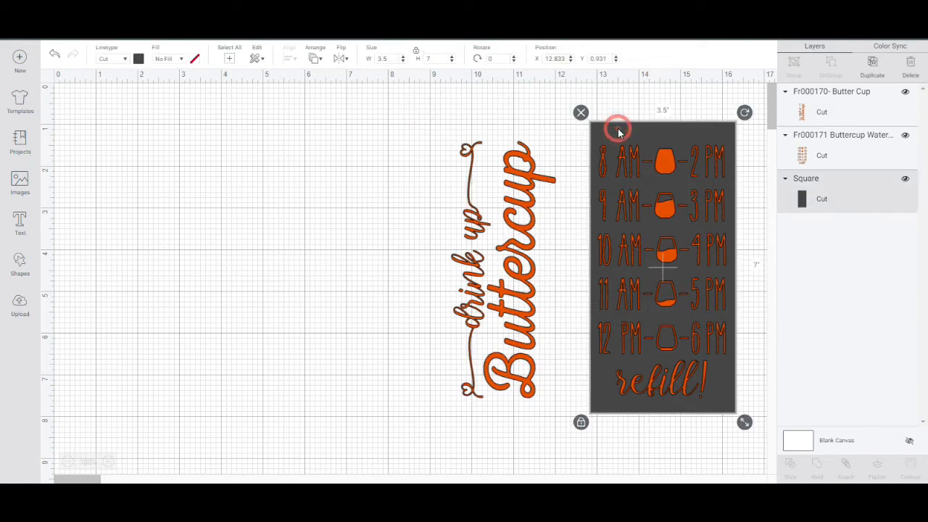
left_click(581, 114)
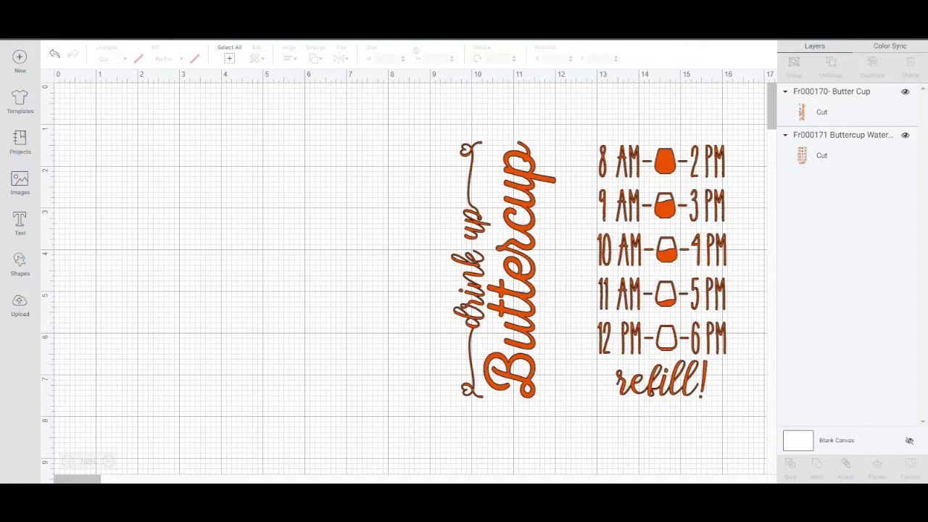
Send the two designs to the mat preview and continue to the cut setup with the existing mat layout.
left_click(897, 25)
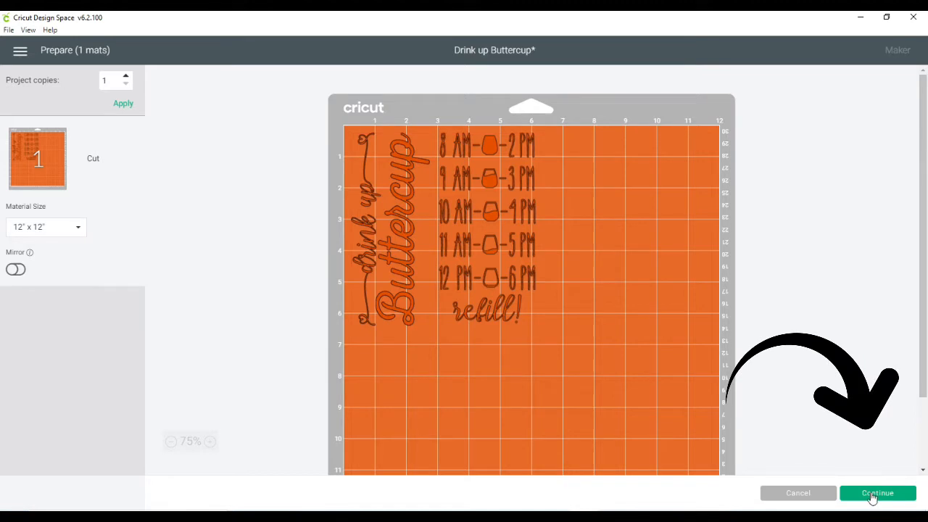
left_click(872, 494)
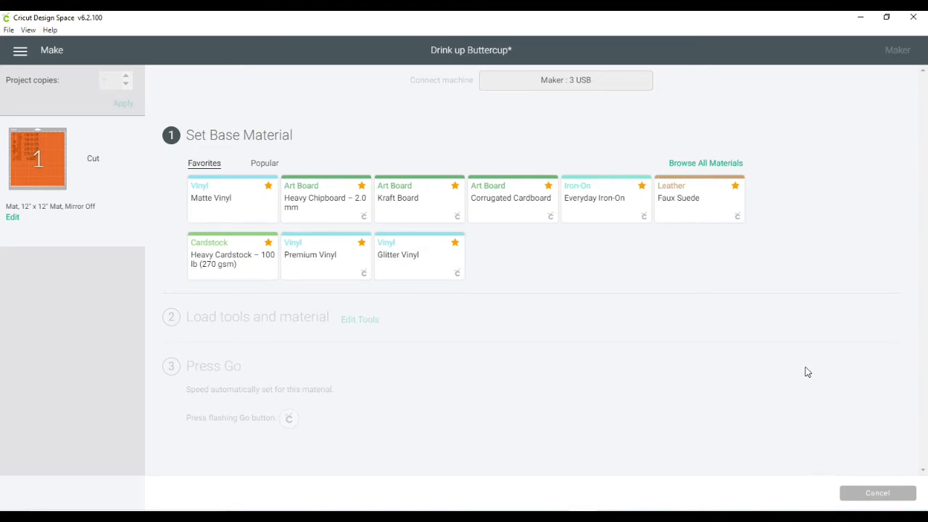
Set the base material to Premium Vinyl – Holographic from the Vinyl category of all materials, and keep the pressure at Default.
left_click(714, 165)
left_click(714, 165)
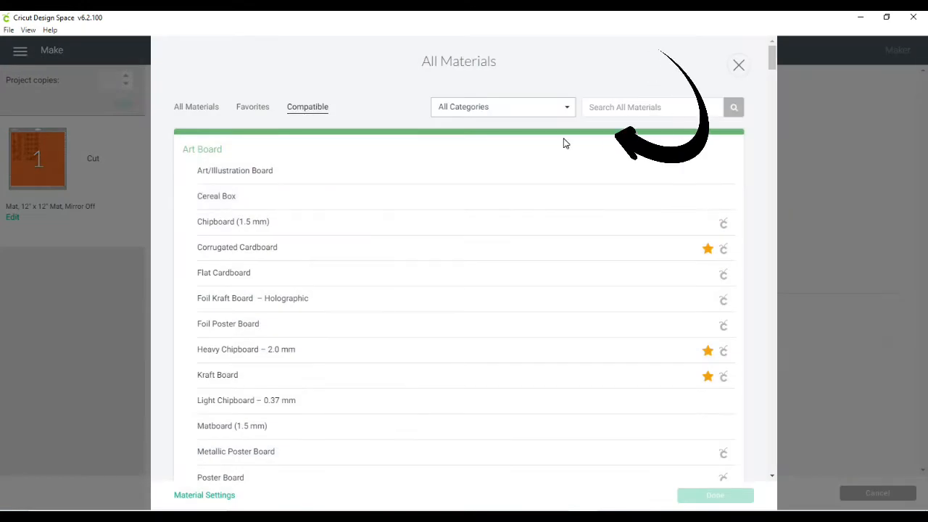
left_click(567, 107)
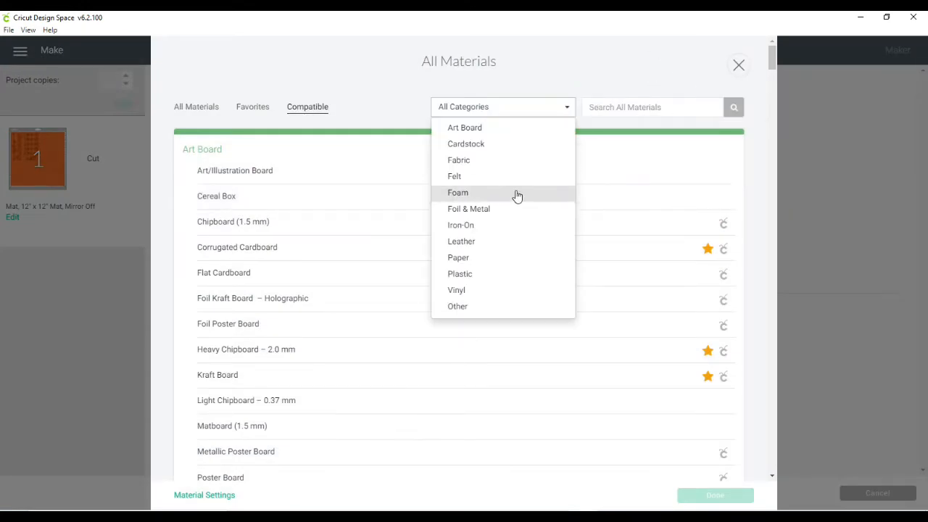
left_click(452, 293)
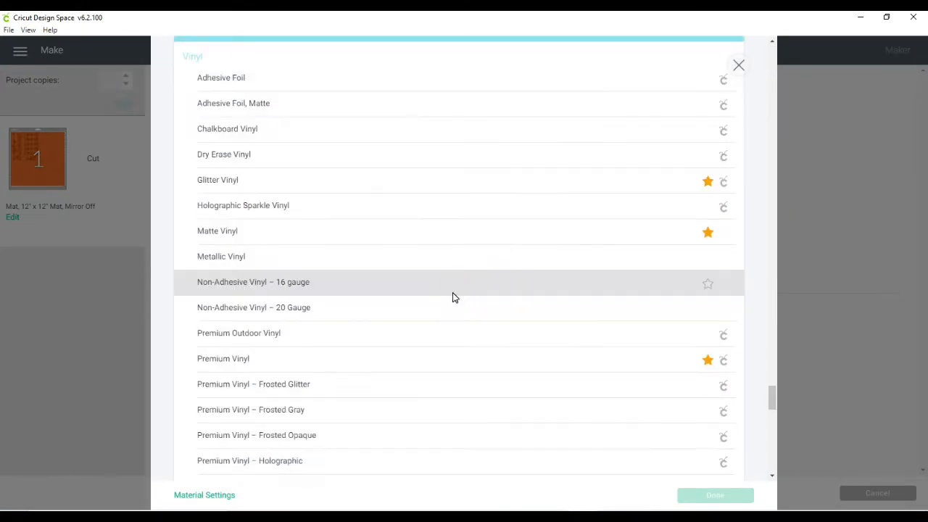
left_click(295, 460)
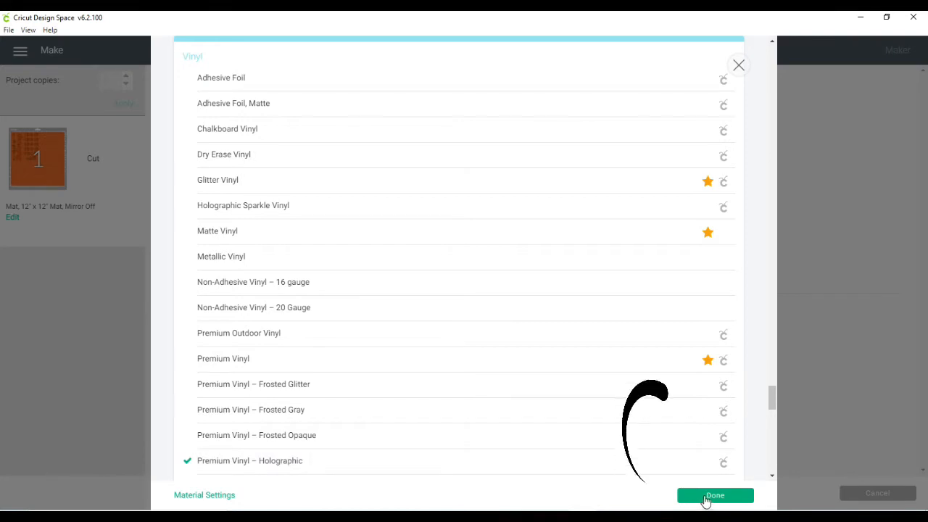
left_click(707, 499)
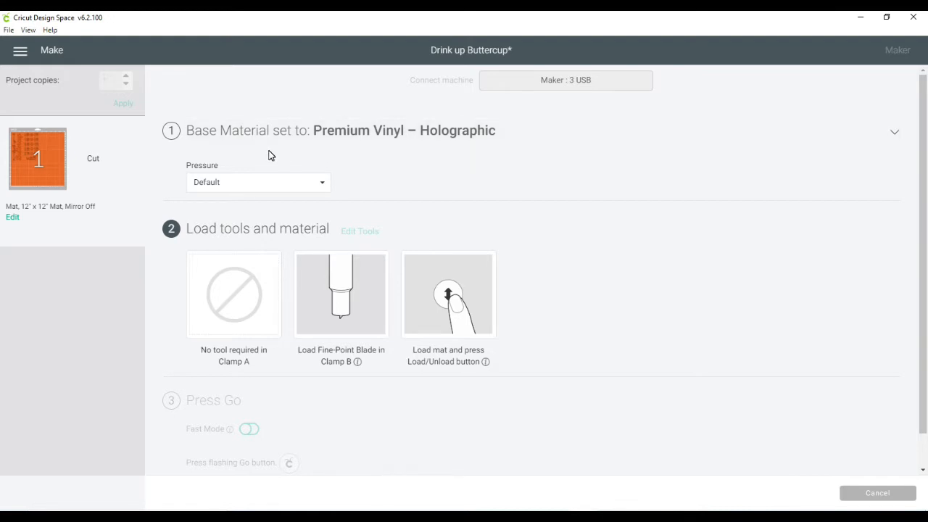
left_click(321, 185)
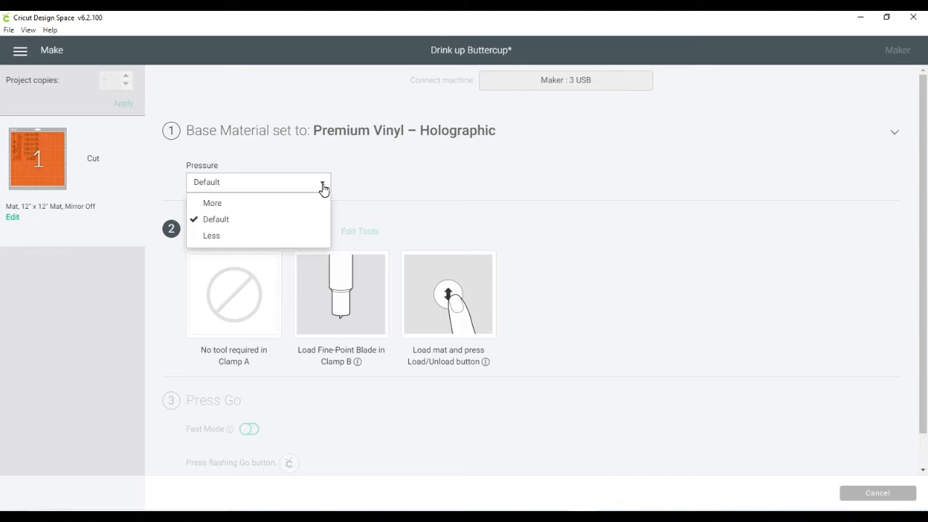
left_click(381, 179)
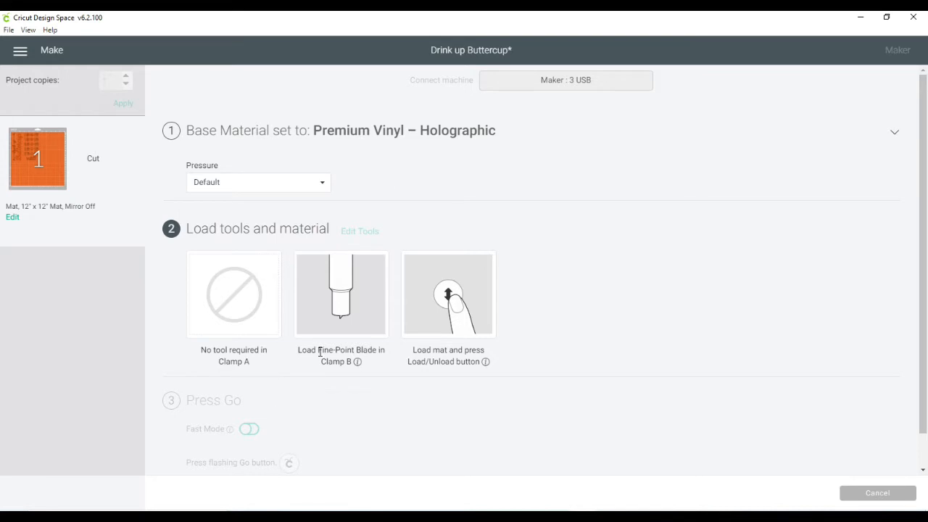